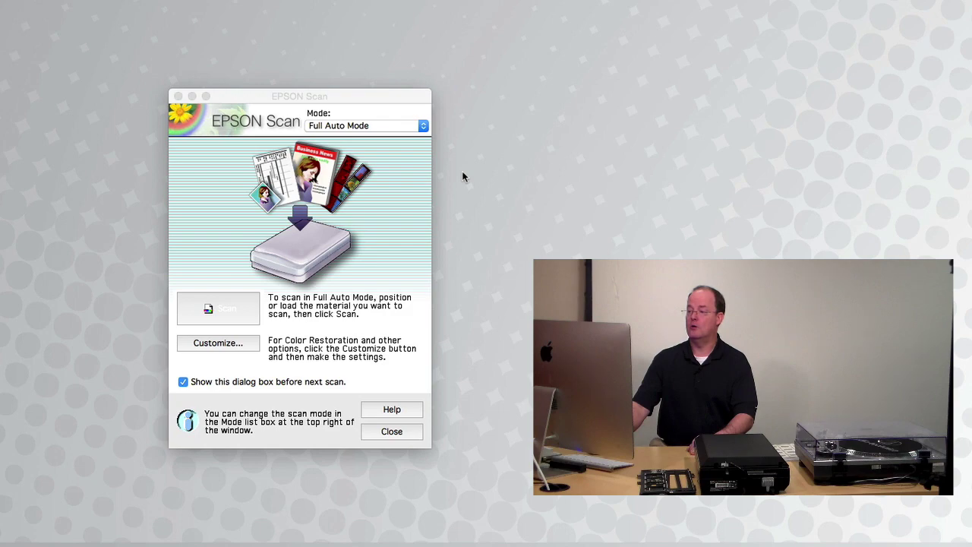
- Switch the scan mode to Home Mode and preview the photograph in color at 300 dpi
left_click(424, 129)
left_click(424, 129)
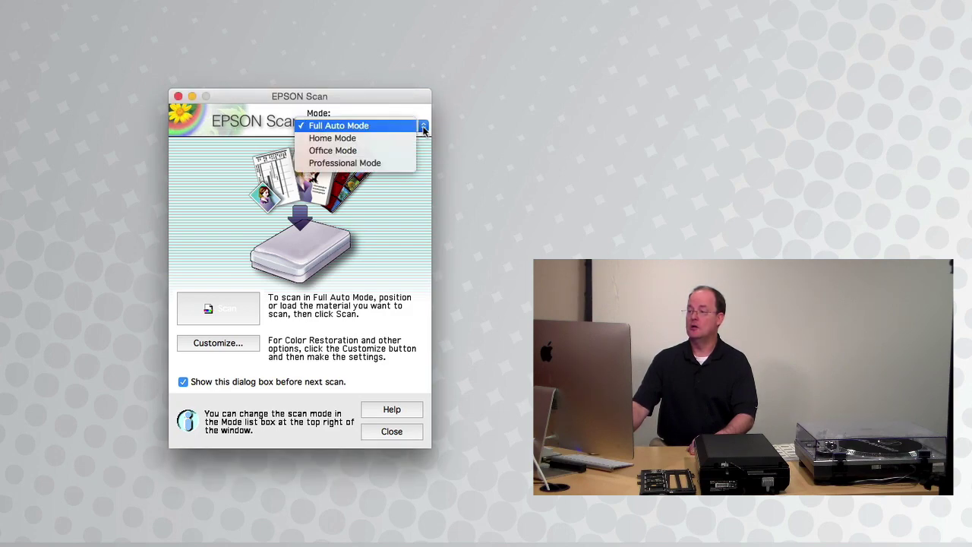
left_click(364, 140)
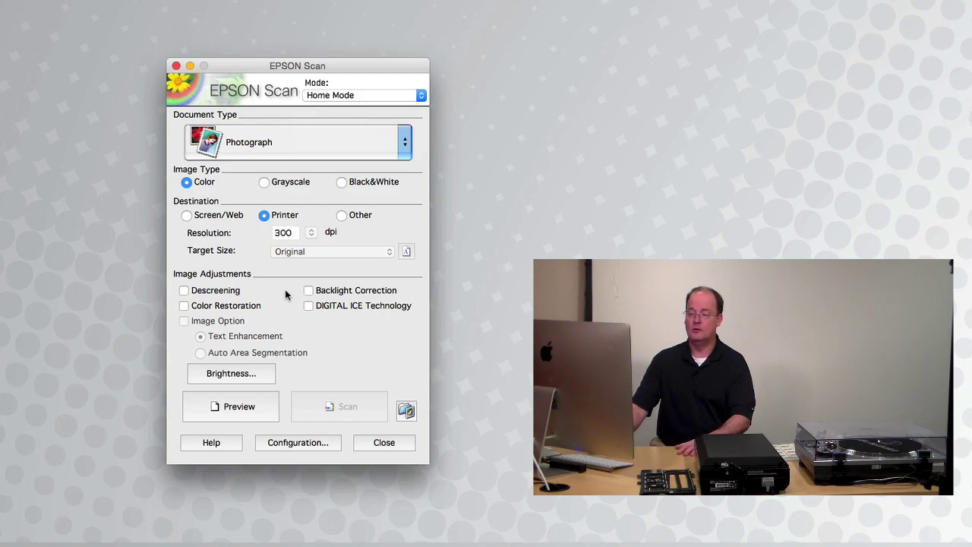
left_click(237, 406)
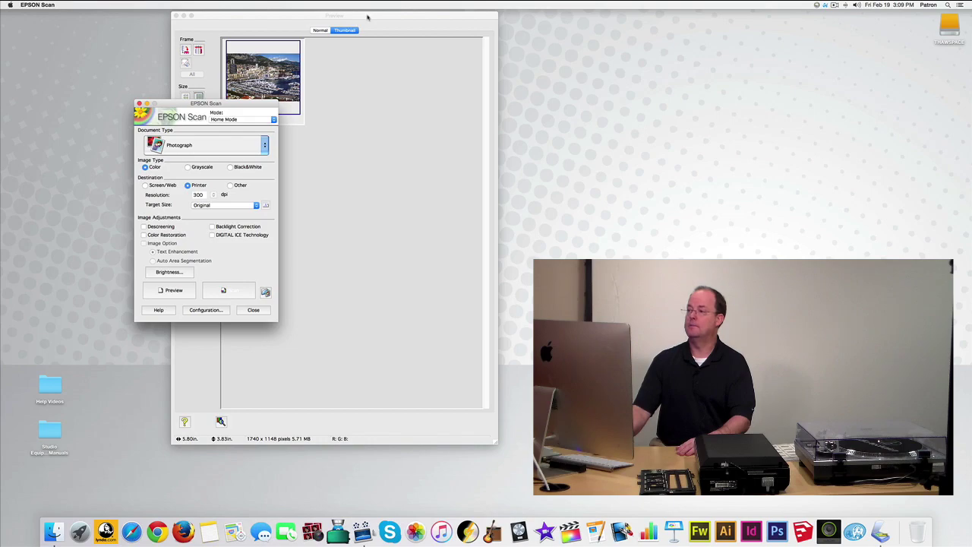
- Move the preview window clear of the scan settings, inspect the photograph at full frame size, and return to the thumbnail
left_click_drag(367, 17, 521, 24)
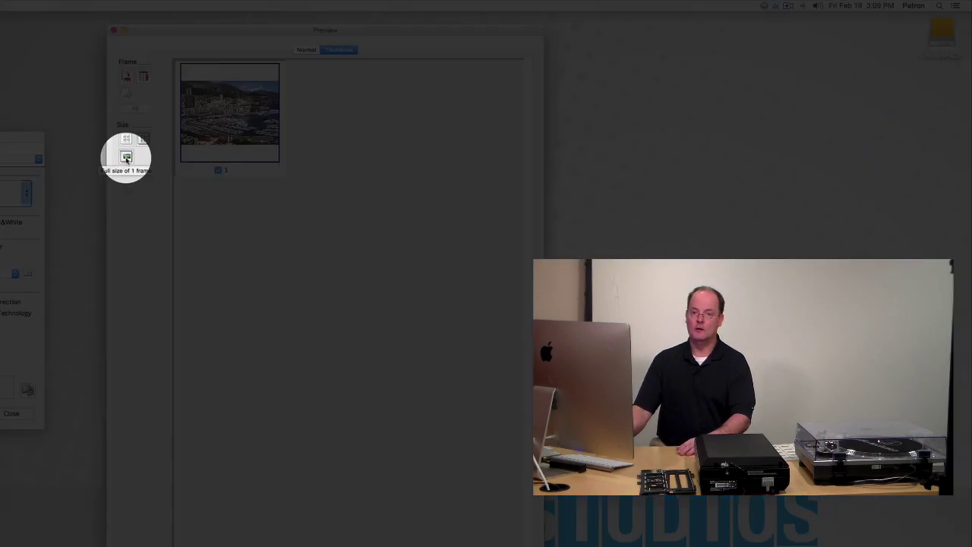
left_click(127, 158)
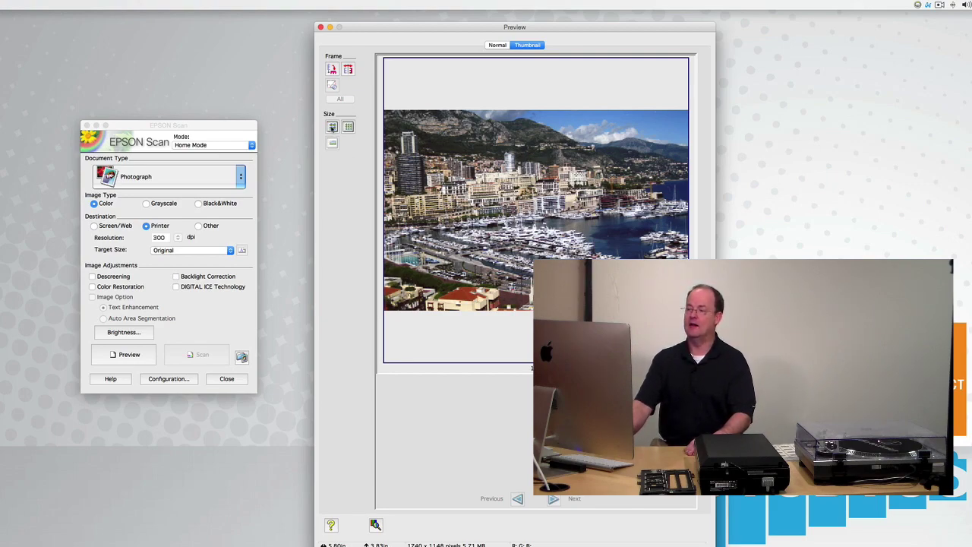
left_click(332, 127)
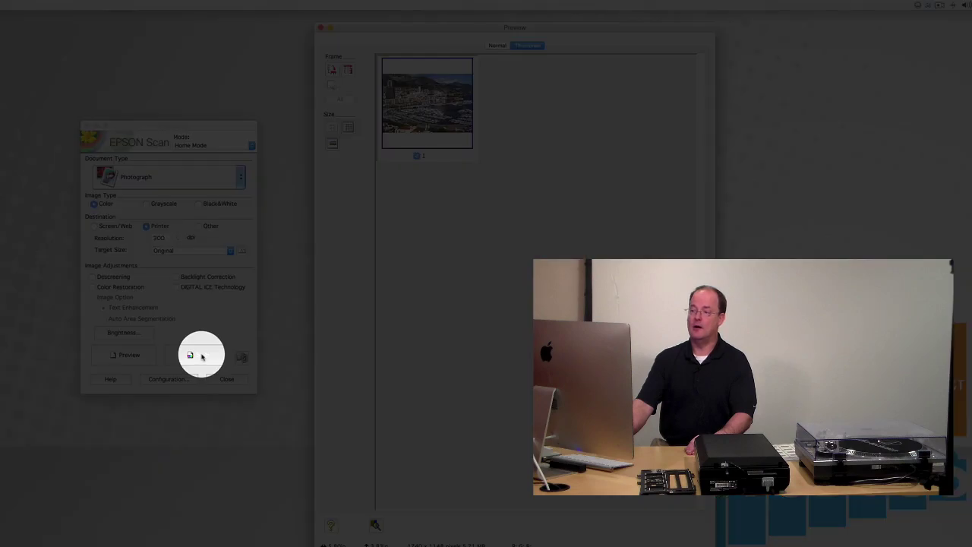
- Scan the previewed photograph into the Pictures folder and select the resulting img001.jpg
left_click(202, 356)
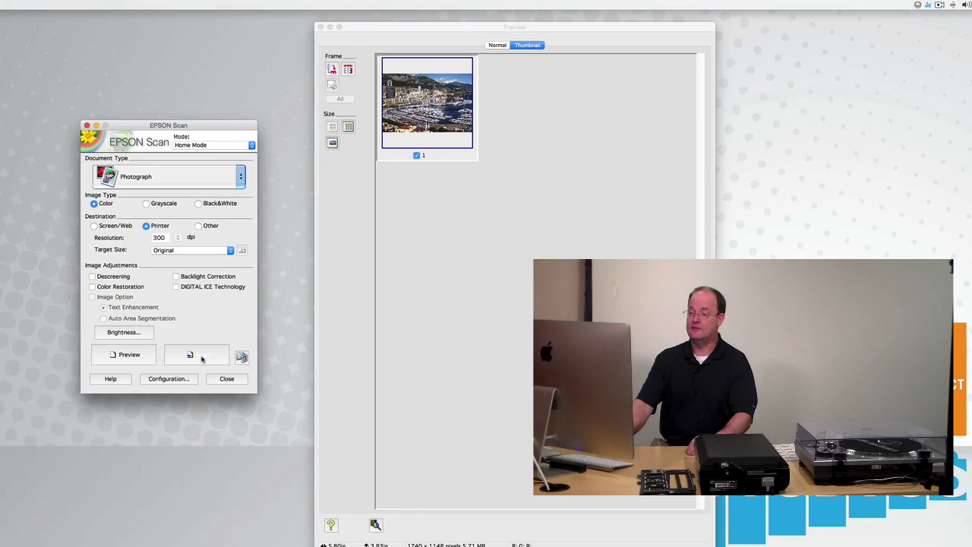
left_click(202, 357)
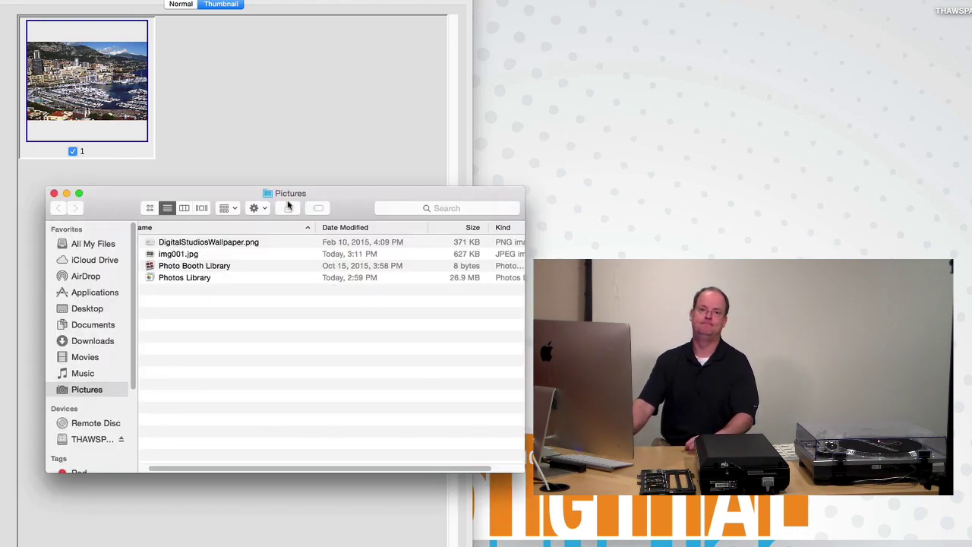
left_click(178, 255)
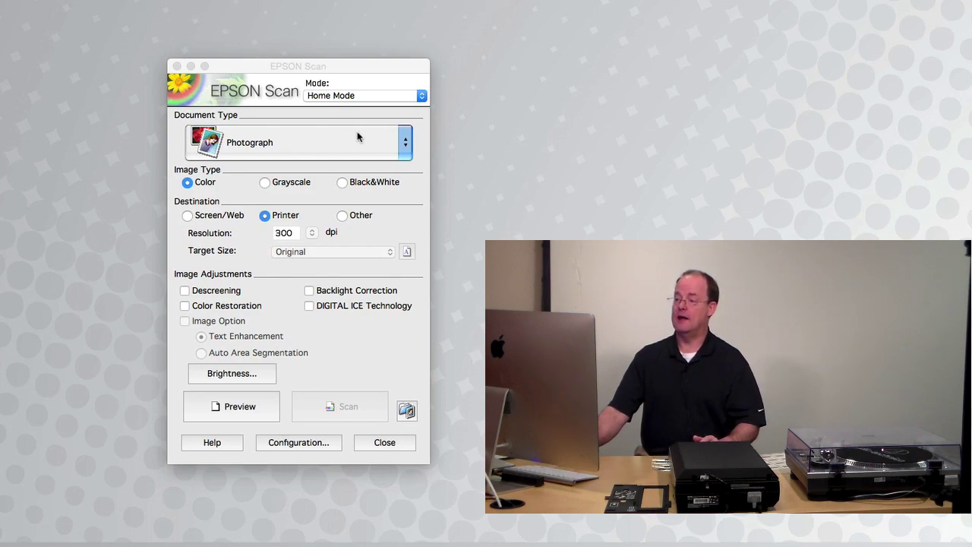
- Set the document type to Color Negative Film and preview the negatives
left_click(404, 147)
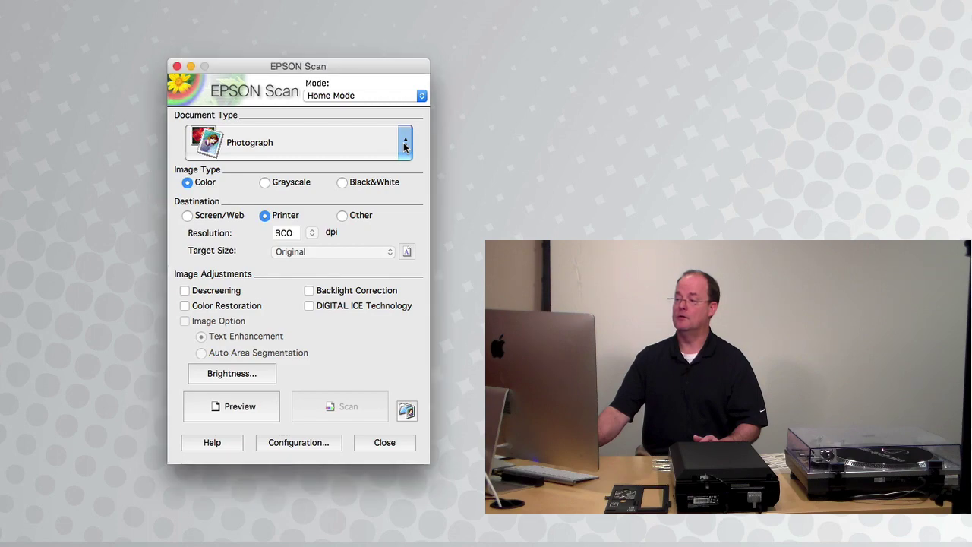
left_click(404, 148)
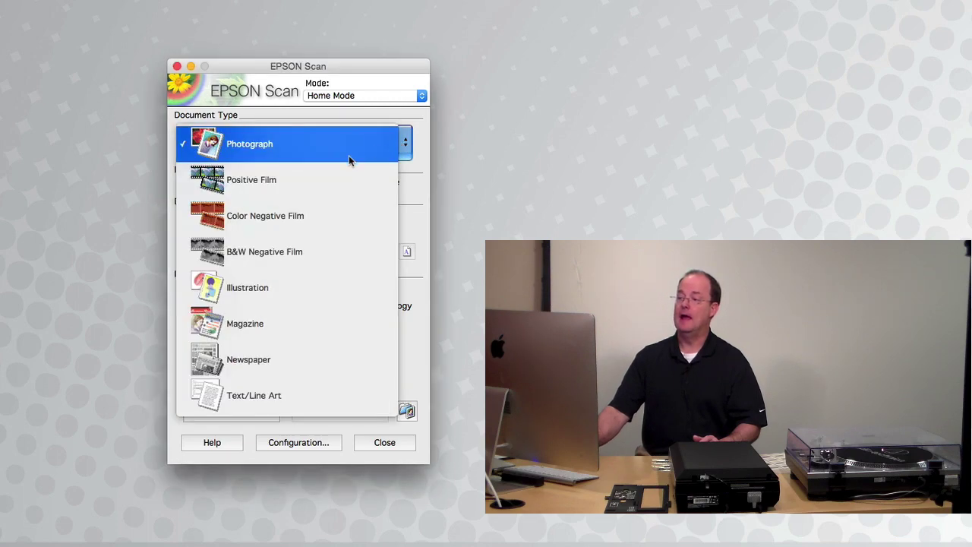
left_click(289, 219)
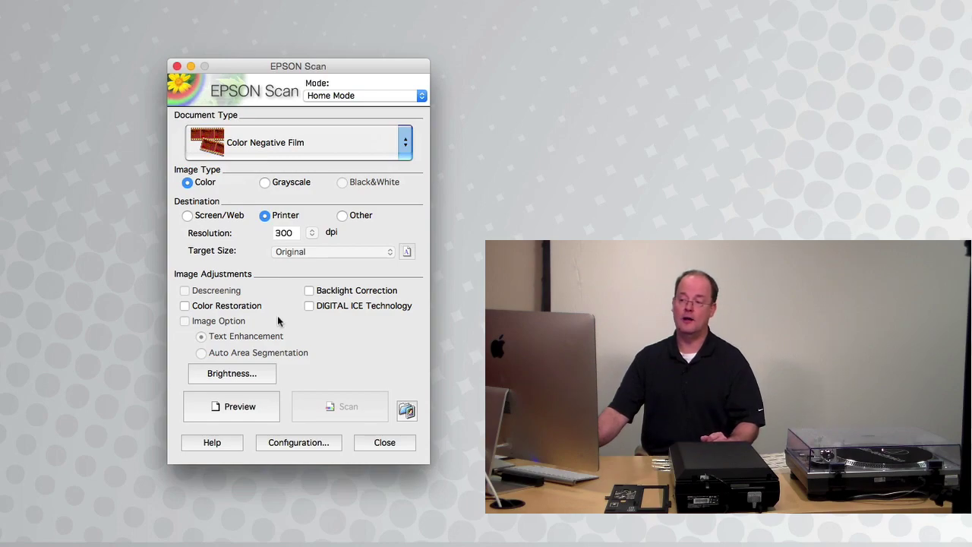
left_click(232, 412)
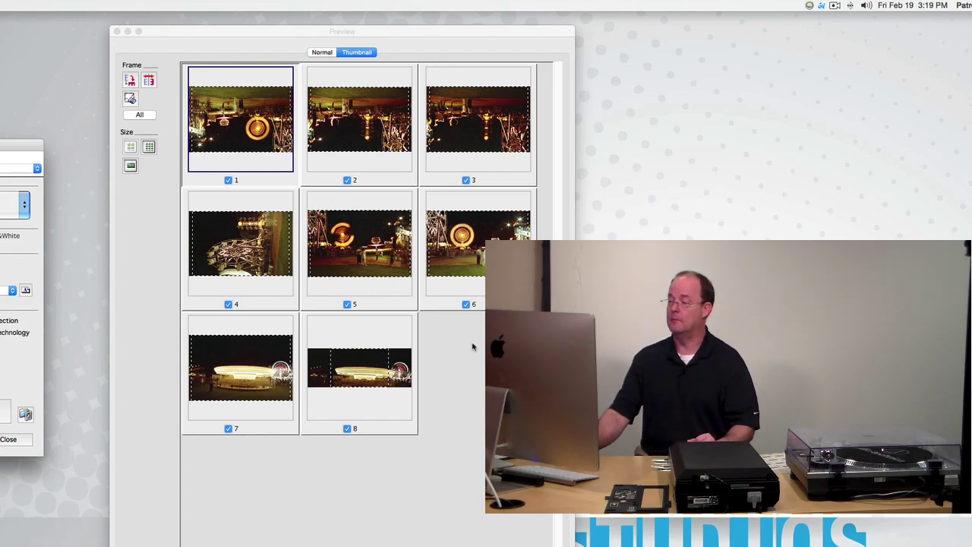
- Exclude frames 2, 3, 5 and 8, and scan the remaining negatives to Pictures as JPEG files with the prefix img
left_click(347, 429)
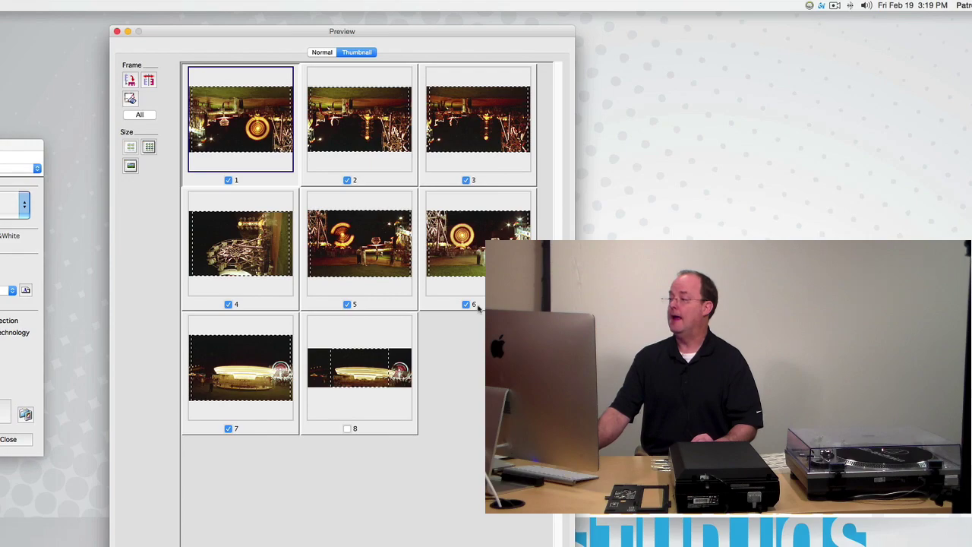
left_click(347, 304)
left_click(466, 180)
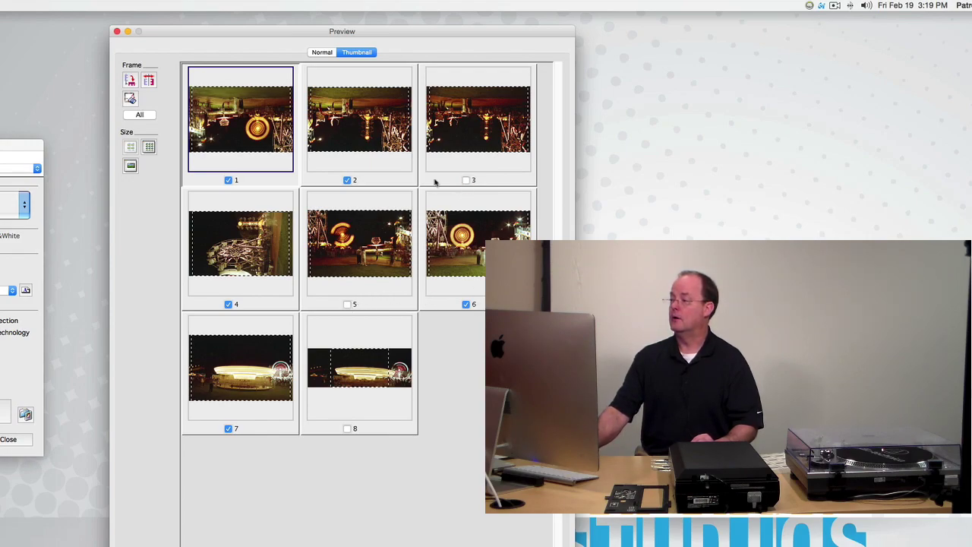
left_click(347, 180)
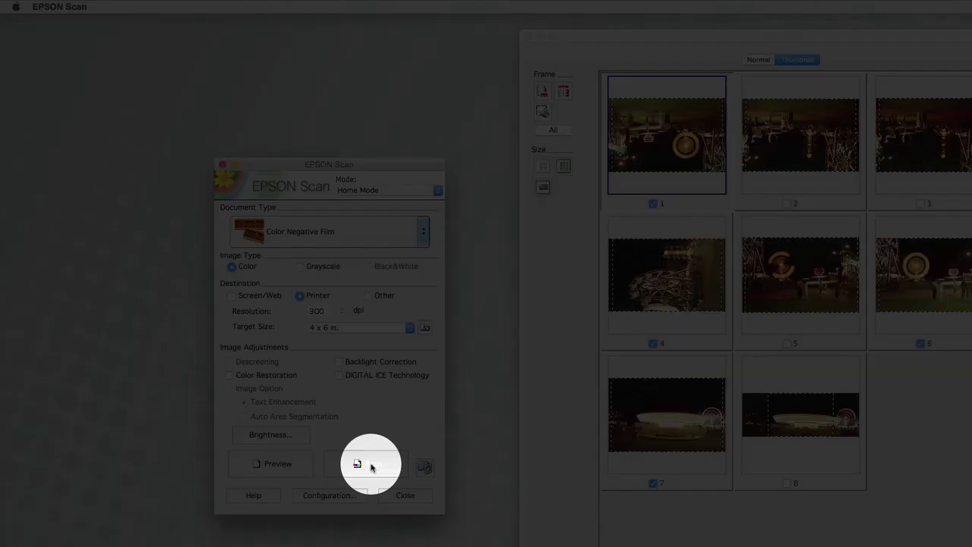
left_click(371, 466)
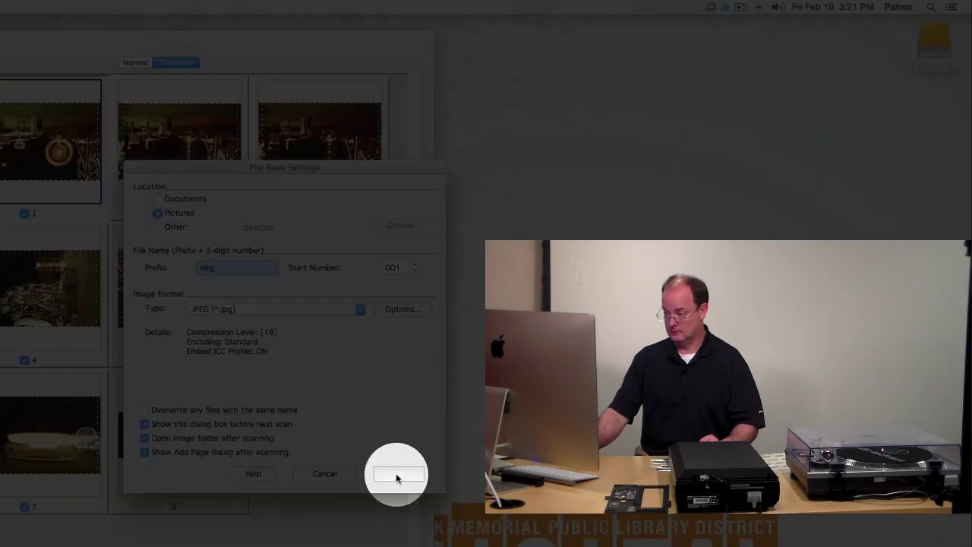
left_click(395, 475)
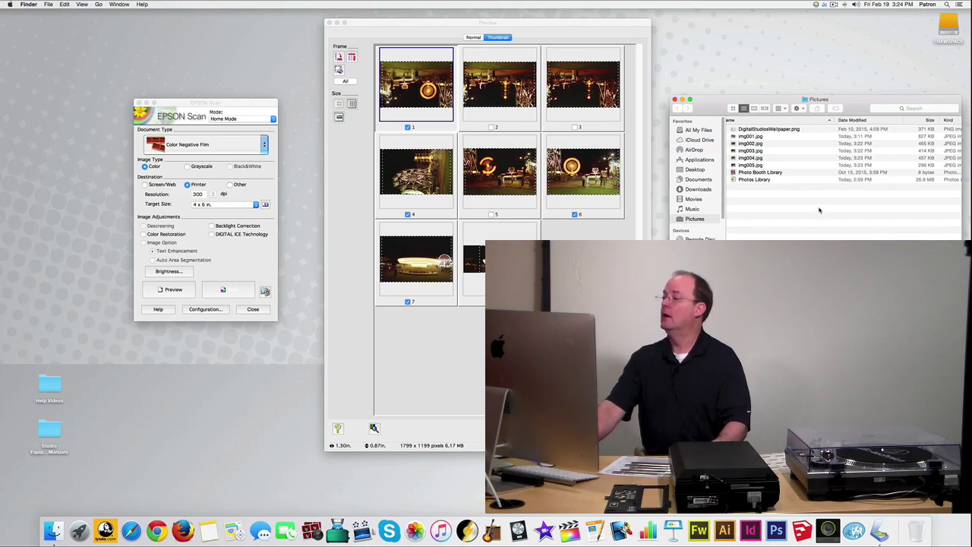
- Open img002.jpg from the Pictures folder in the image viewer and rotate the upside-down picture by two quarter turns
left_click_drag(858, 115, 768, 77)
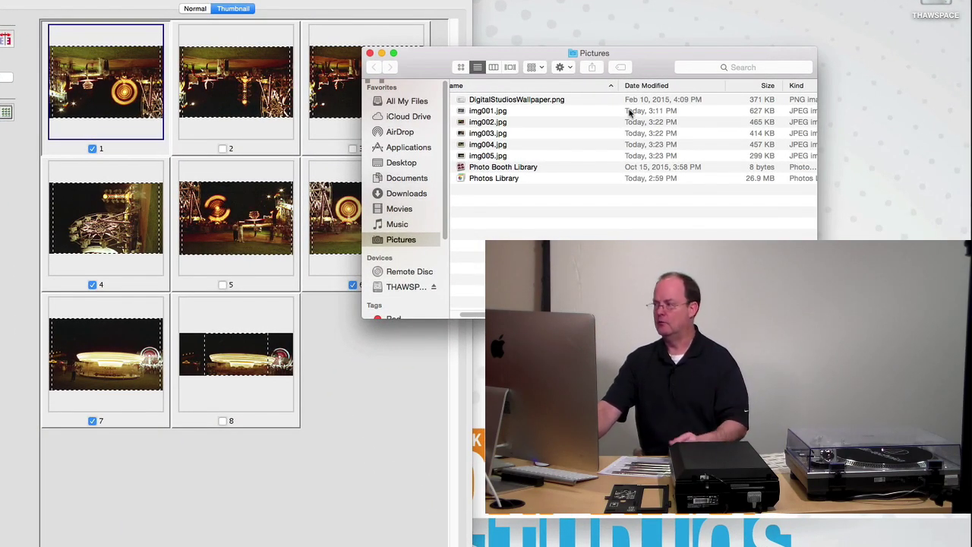
left_click(547, 122)
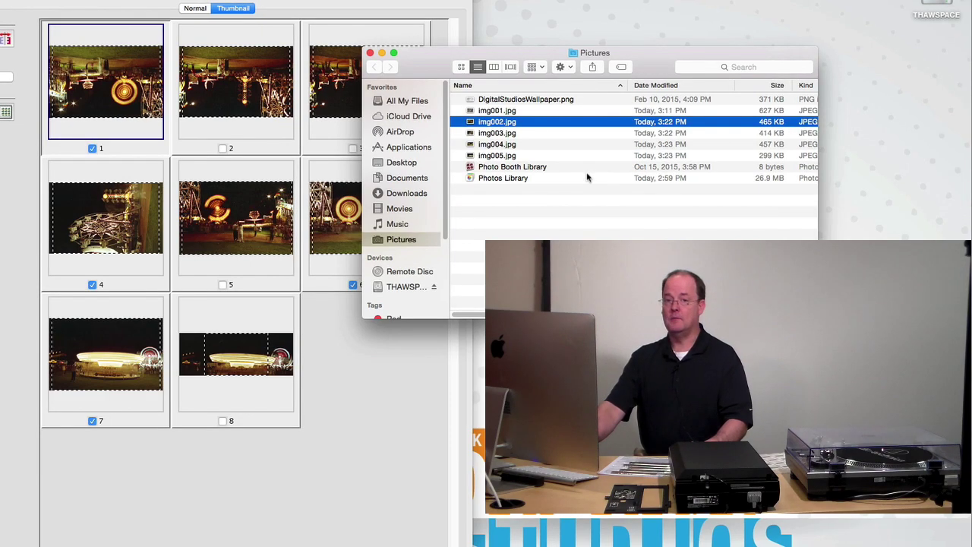
double_click(536, 123)
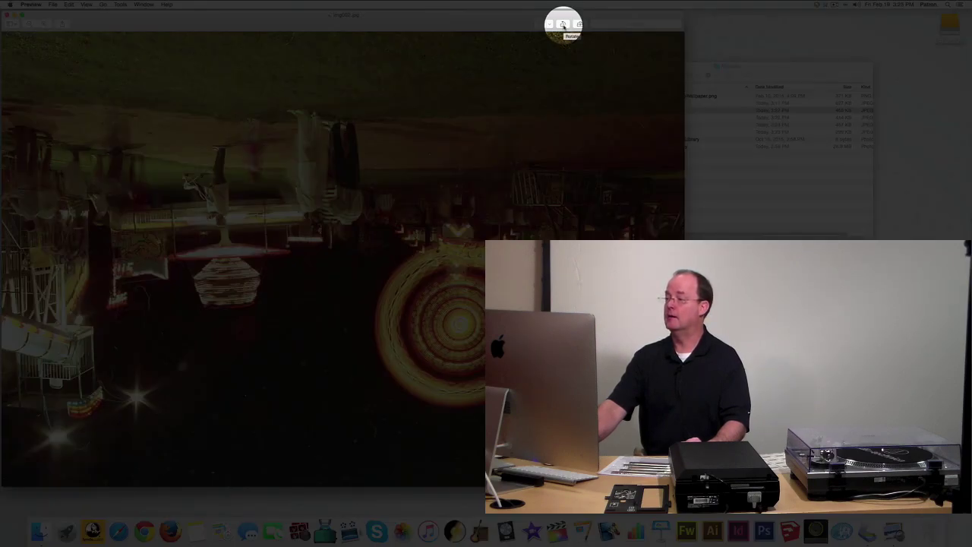
left_click(562, 23)
left_click(563, 24)
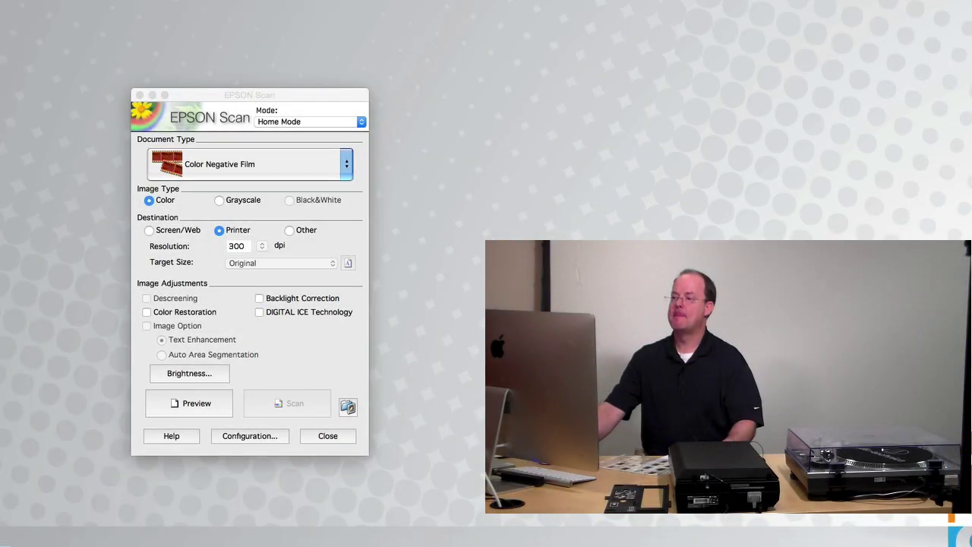
- Set the document type to Positive Film and preview the slides in color at 300 dpi
left_click(241, 96)
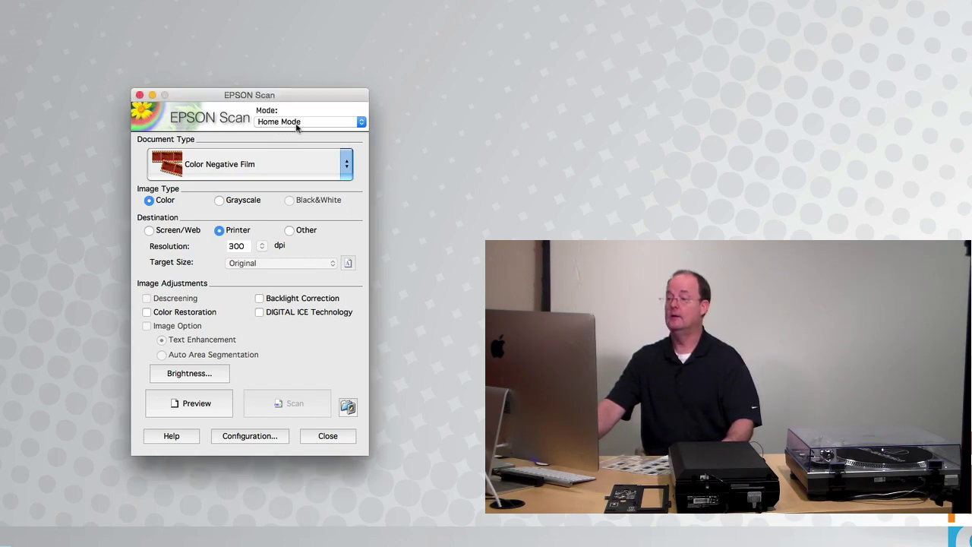
left_click(349, 169)
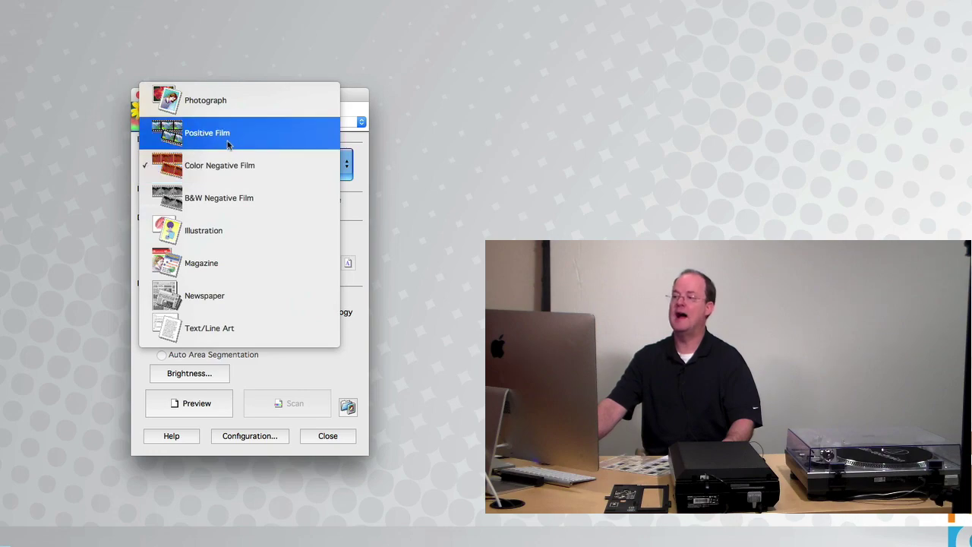
left_click(182, 134)
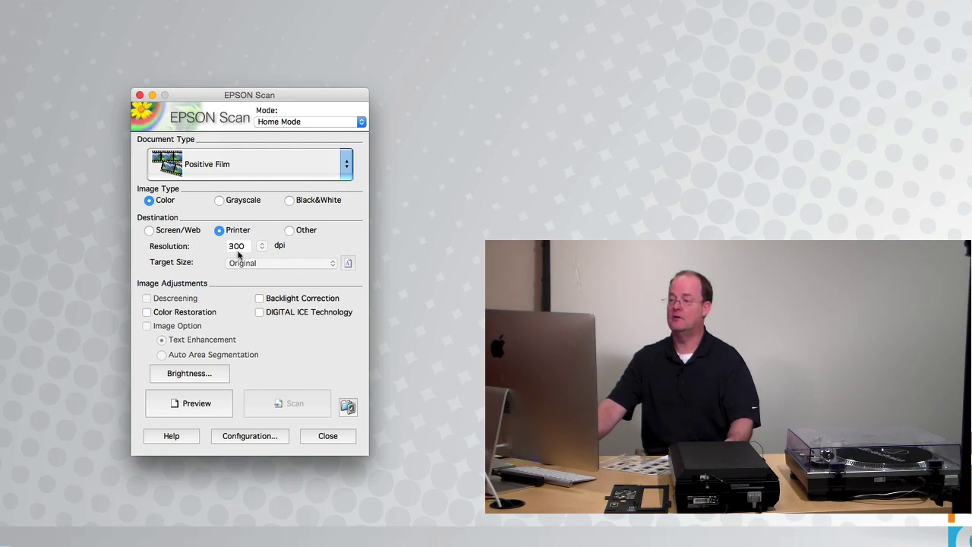
left_click(196, 403)
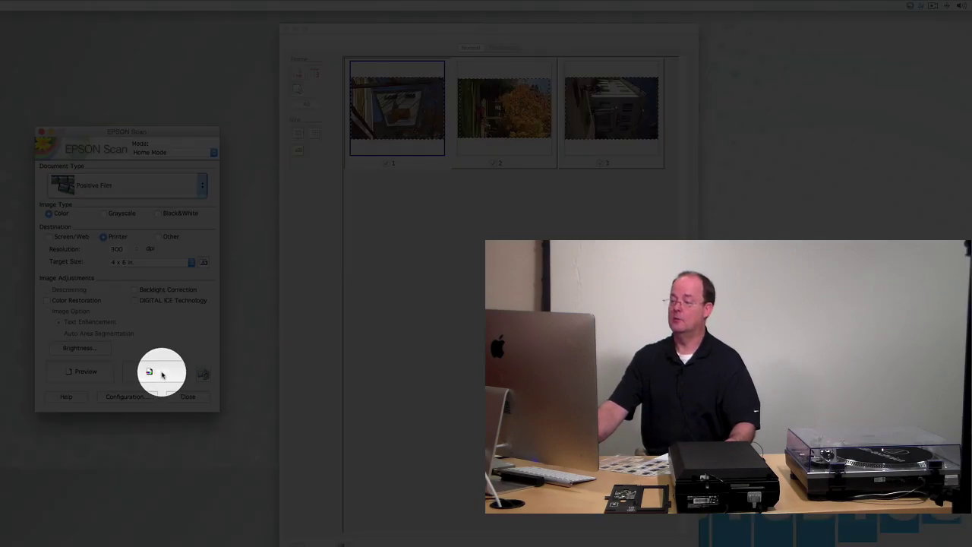
- Scan the three previewed slides to Pictures as JPEG files with the prefix img
left_click(162, 372)
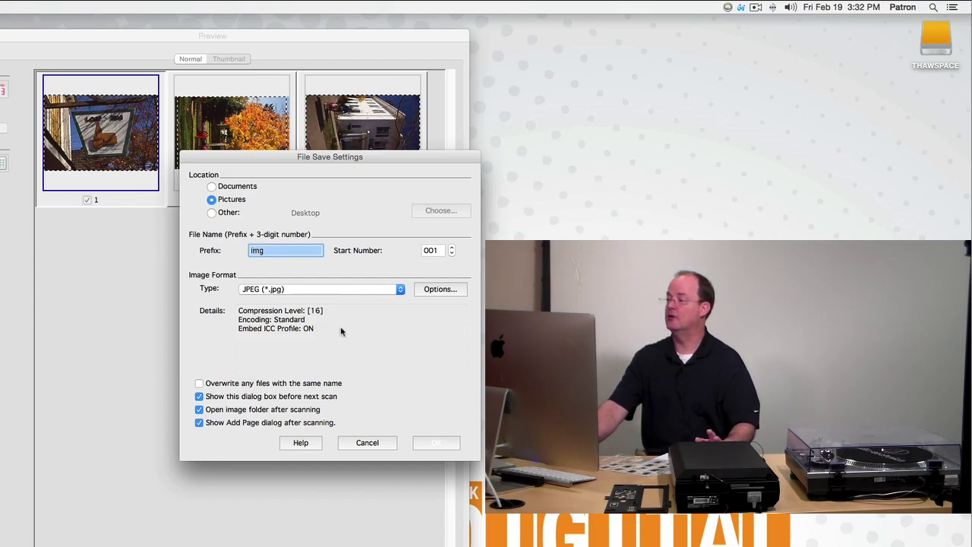
left_click(436, 442)
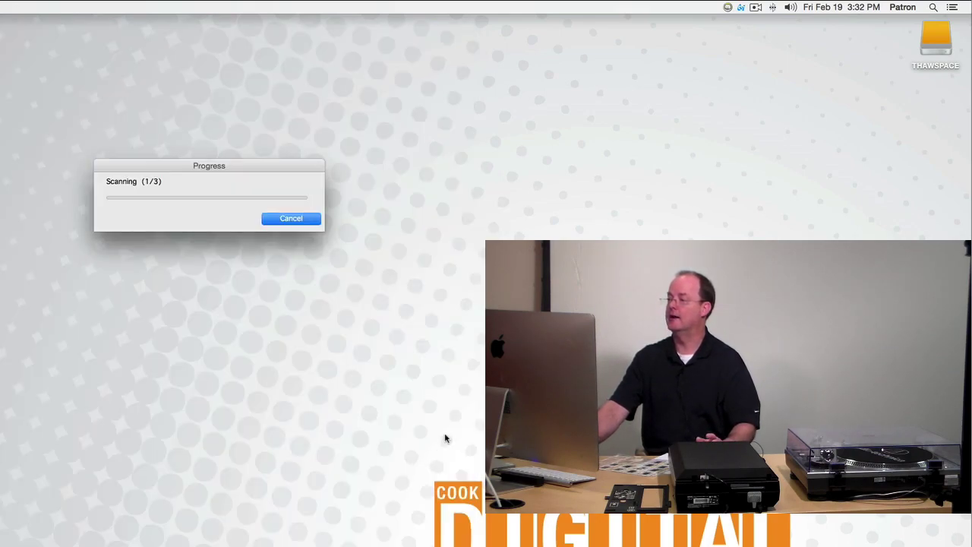